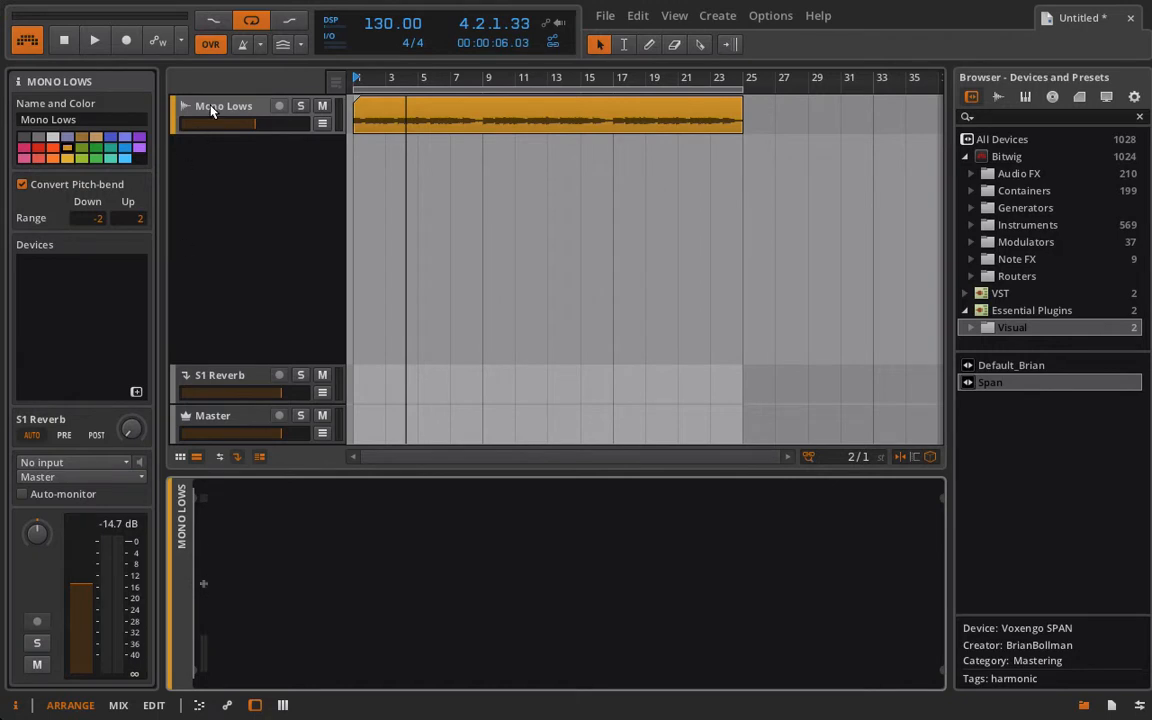
- Play the Mono Lows clip briefly, stop playback, and delete the S1 Reverb track
{"action": "key", "text": "space"}
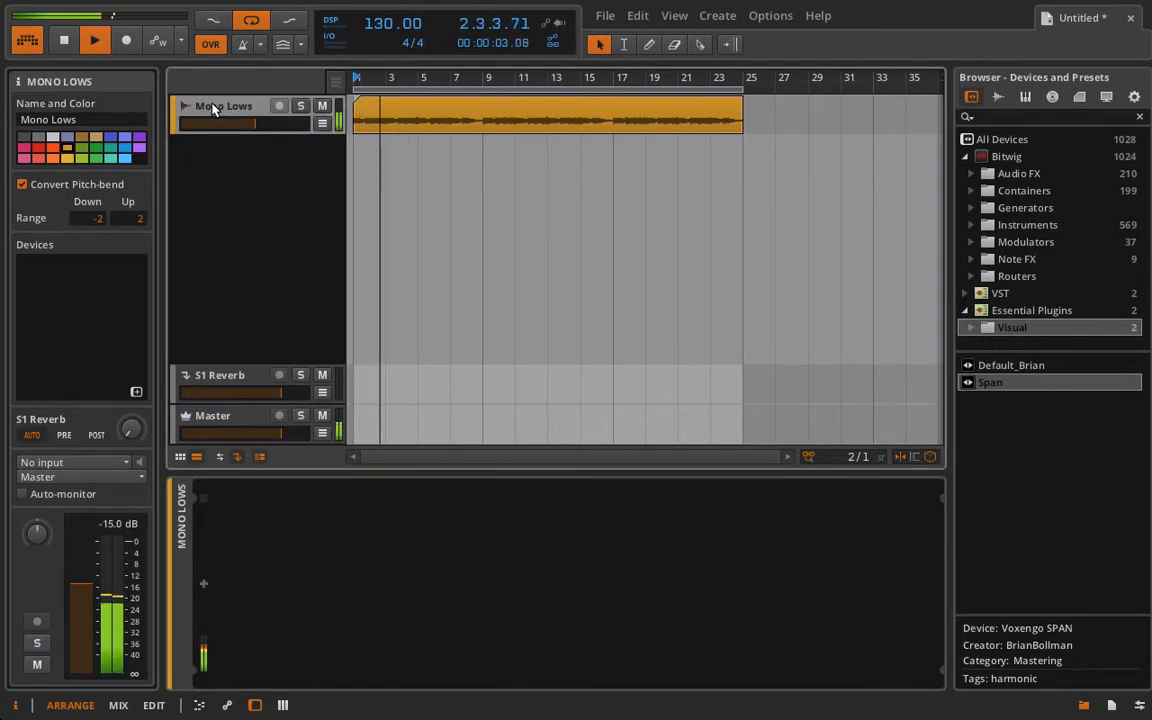
{"action": "key", "text": "space"}
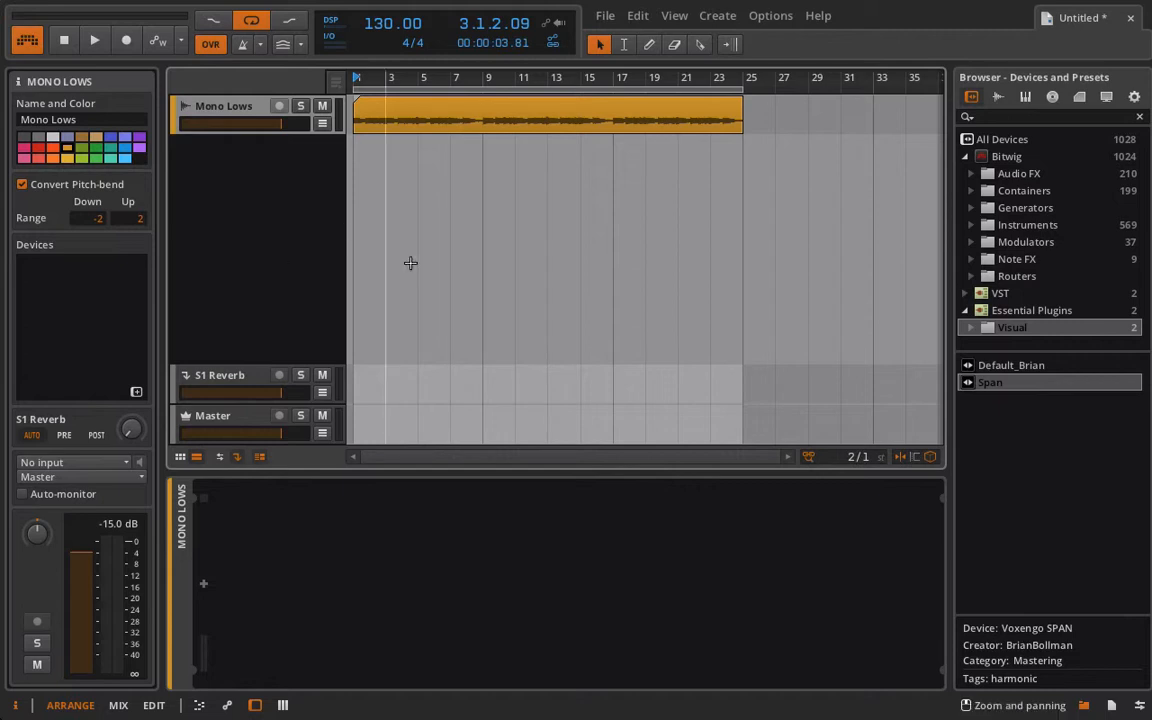
{"action": "left_click", "coordinate": [229, 378]}
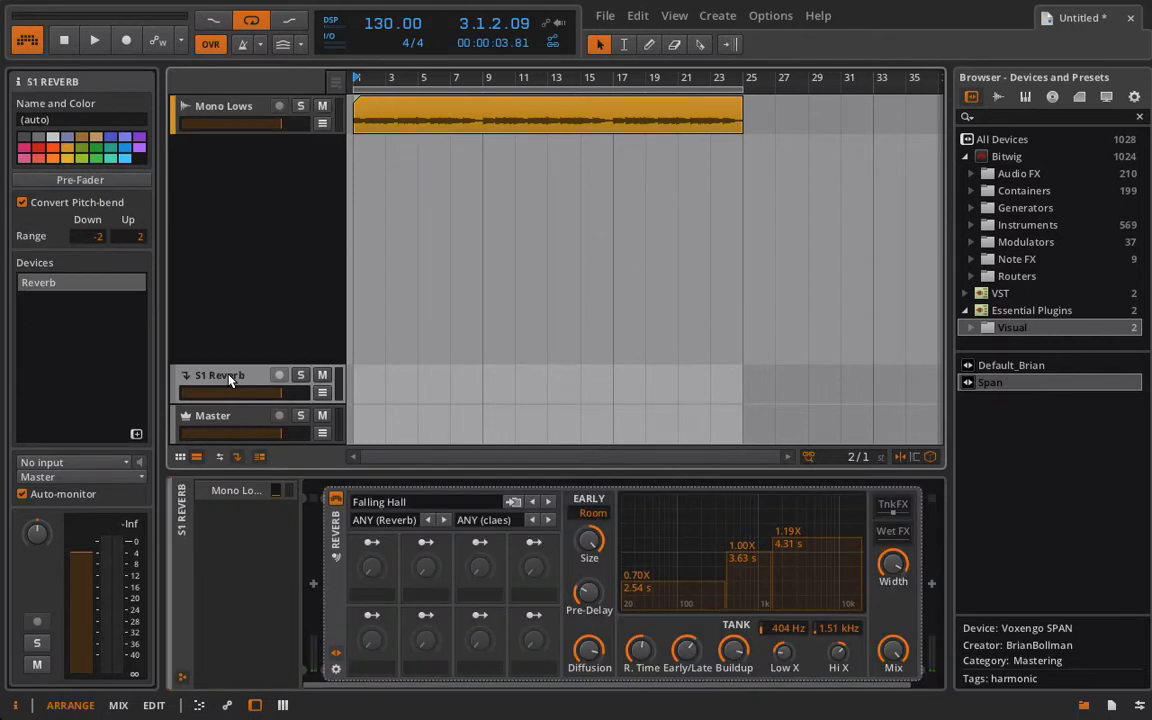
{"action": "key", "text": "Delete"}
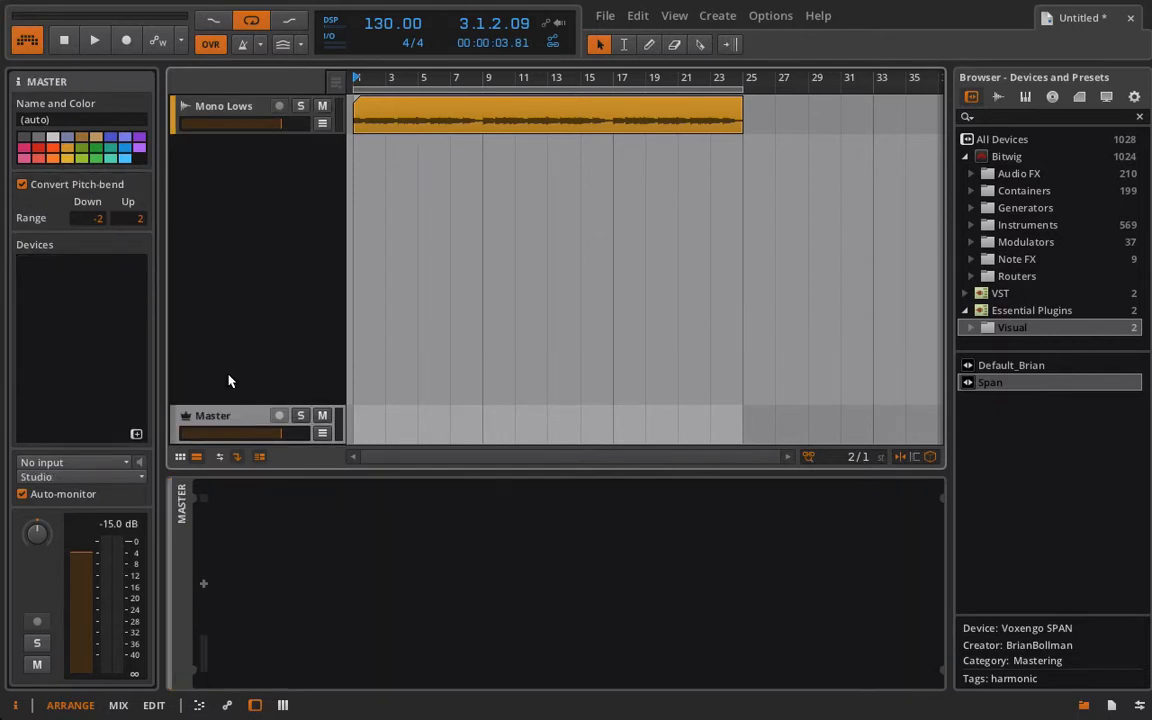
- Add a Mid-Side Split device to the Mono Lows track
{"action": "left_click", "coordinate": [200, 108]}
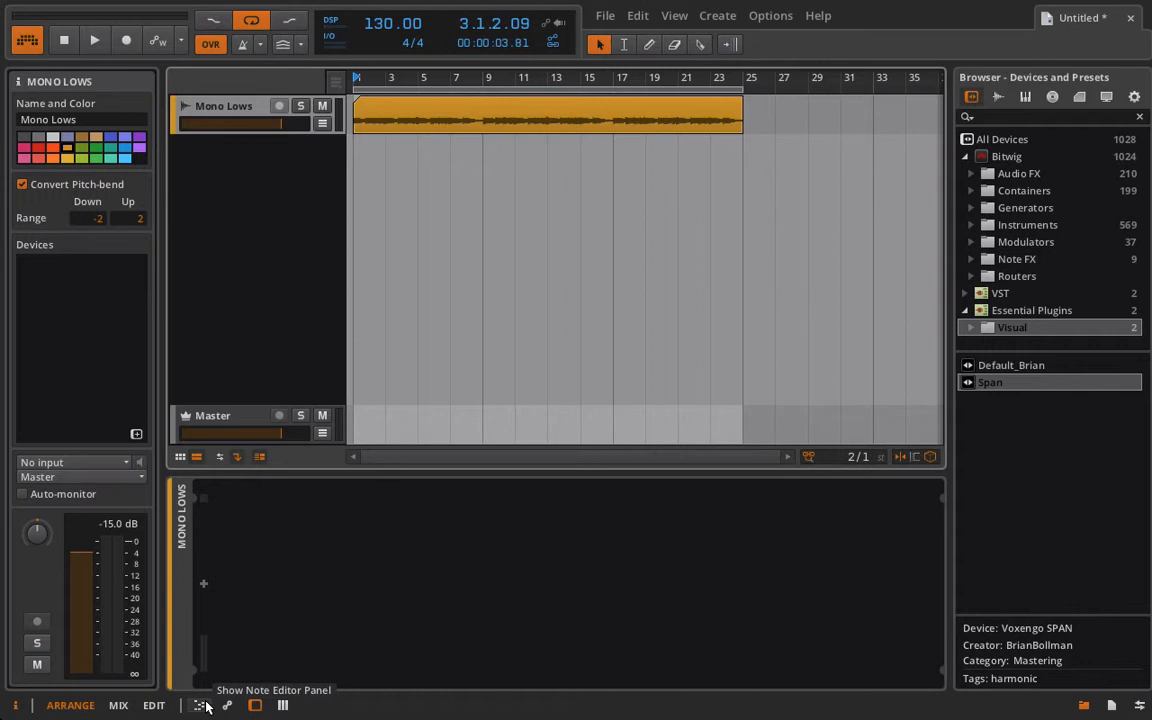
{"action": "left_click", "coordinate": [203, 586]}
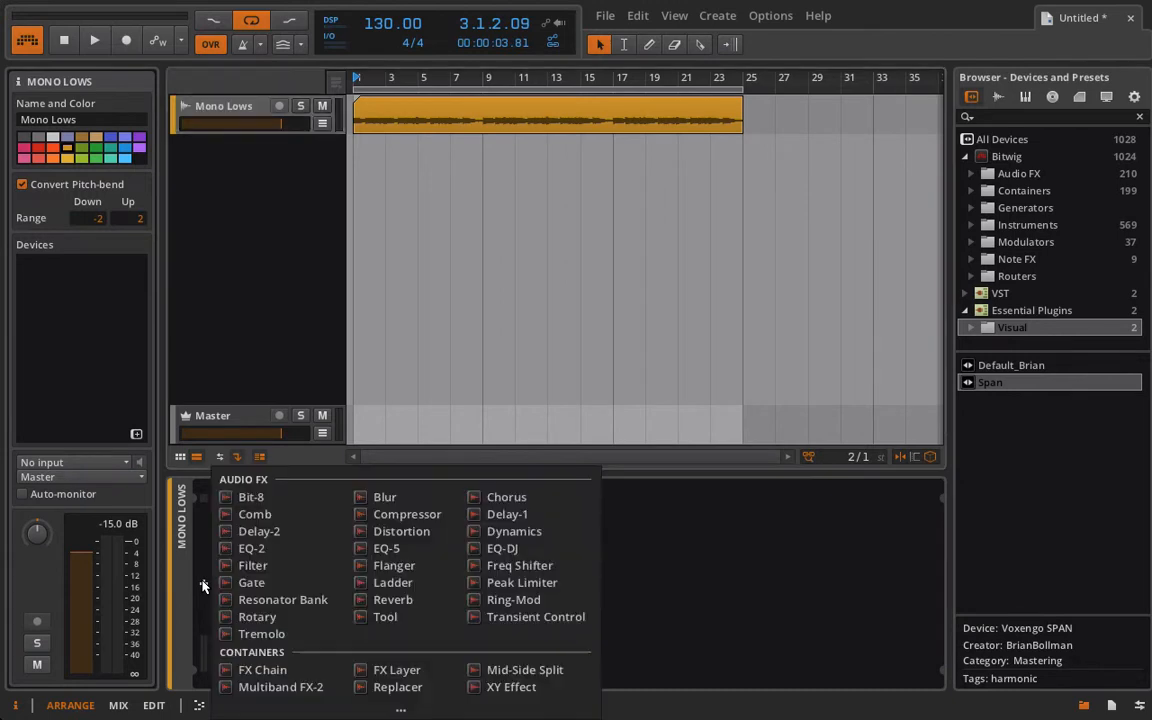
{"action": "left_click", "coordinate": [494, 672]}
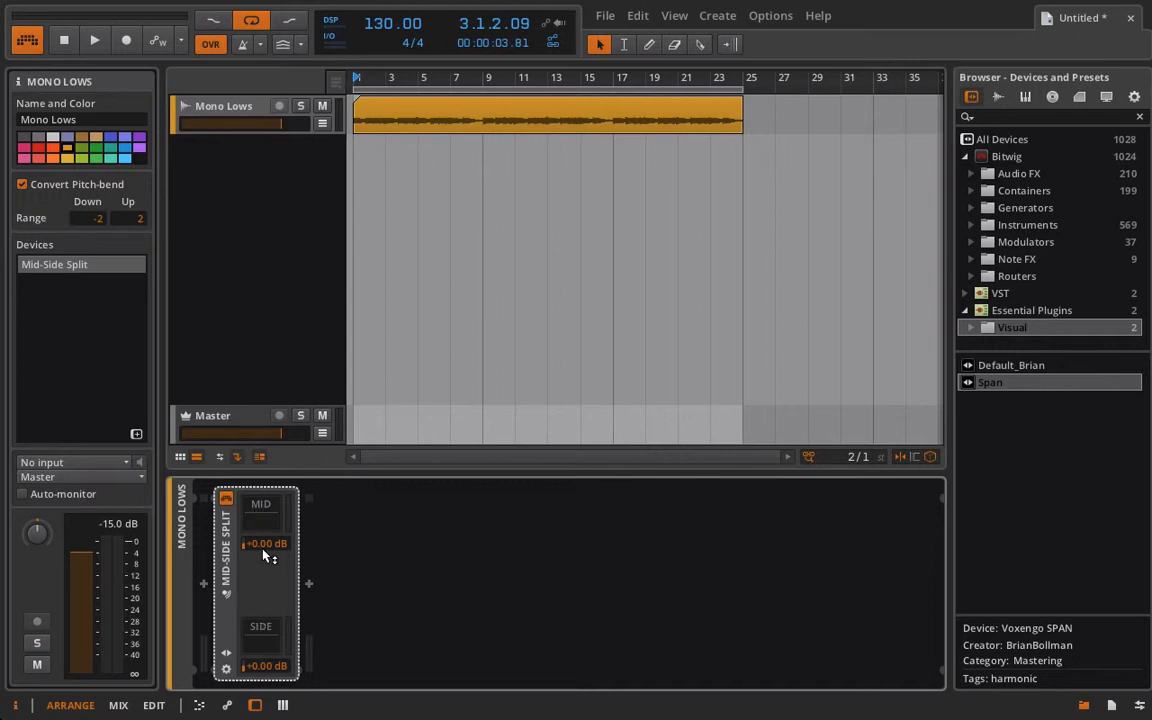
- Insert a Tool device in both the mid and side chains of the Mid-Side Split
{"action": "left_click", "coordinate": [257, 506]}
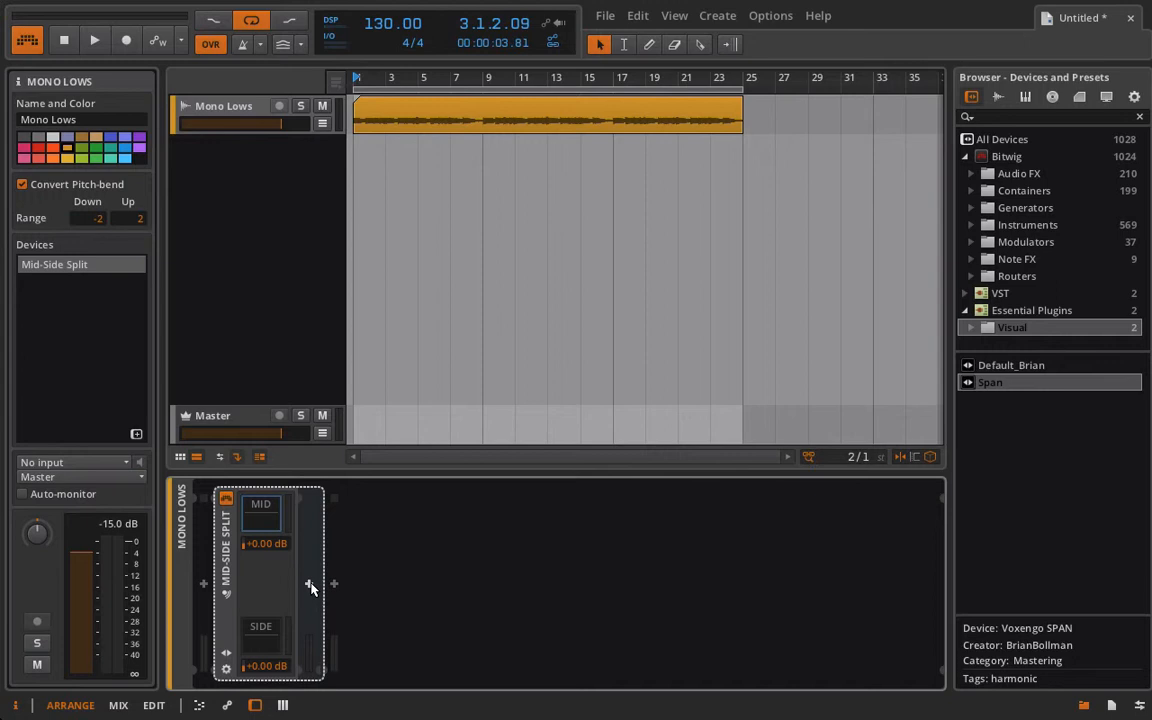
{"action": "left_click", "coordinate": [311, 586]}
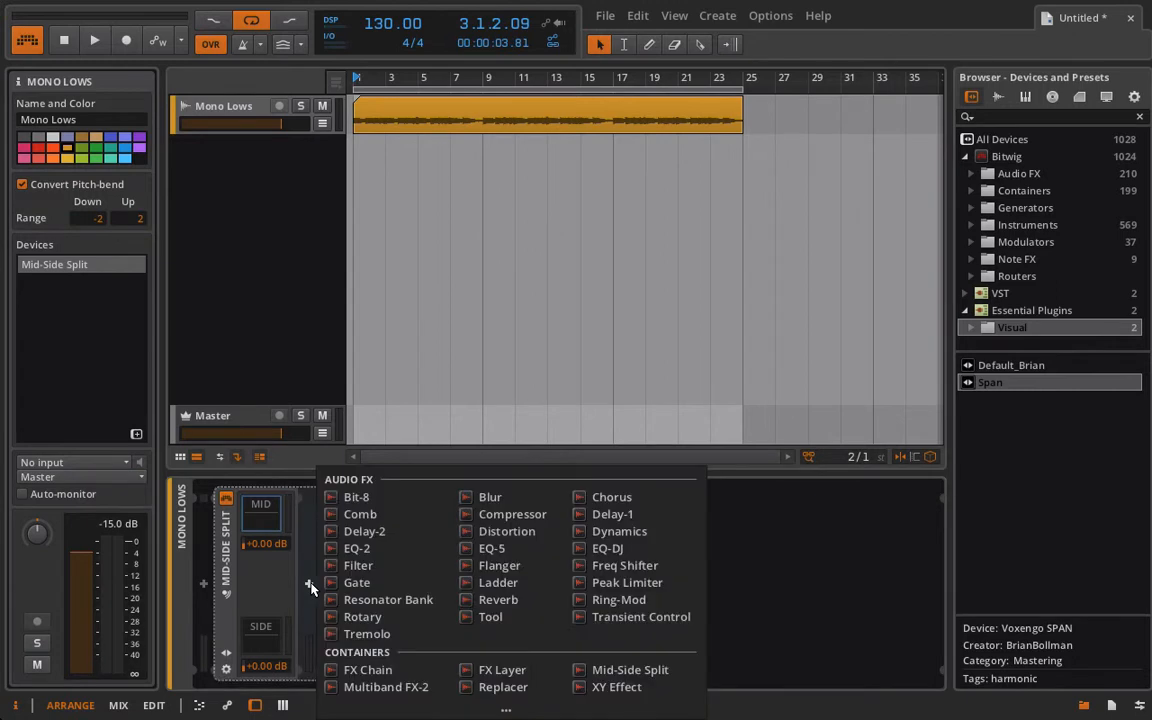
{"action": "left_click", "coordinate": [489, 614]}
{"action": "left_click", "coordinate": [266, 651]}
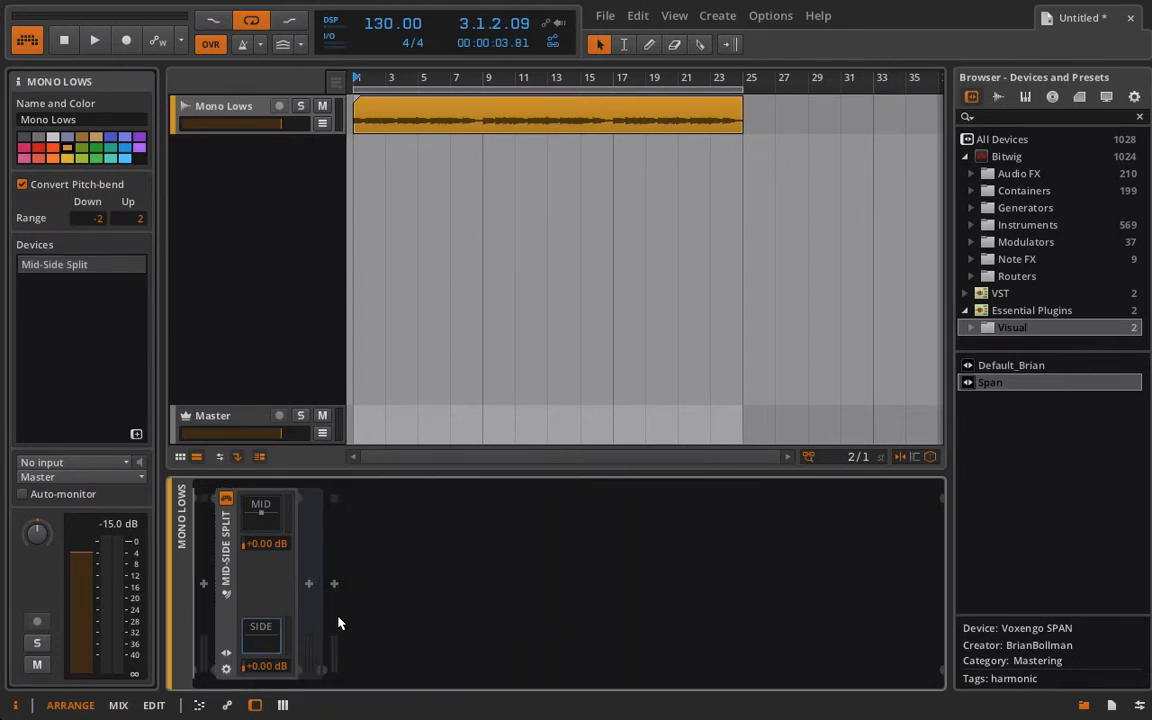
{"action": "left_click", "coordinate": [309, 583]}
{"action": "left_click", "coordinate": [489, 616]}
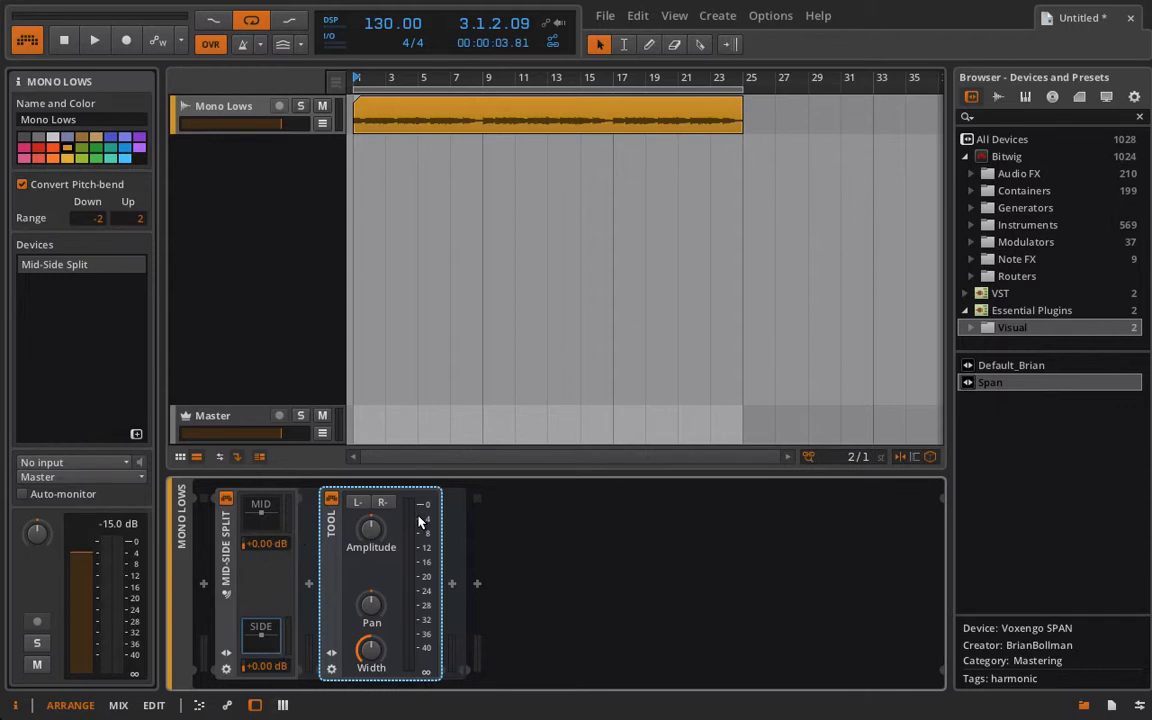
- Play the clip while raising the Mid-Side Split's side level to +6.00 dB, and stop playback
{"action": "left_click", "coordinate": [266, 629]}
{"action": "left_click", "coordinate": [262, 629]}
{"action": "key", "text": "space"}
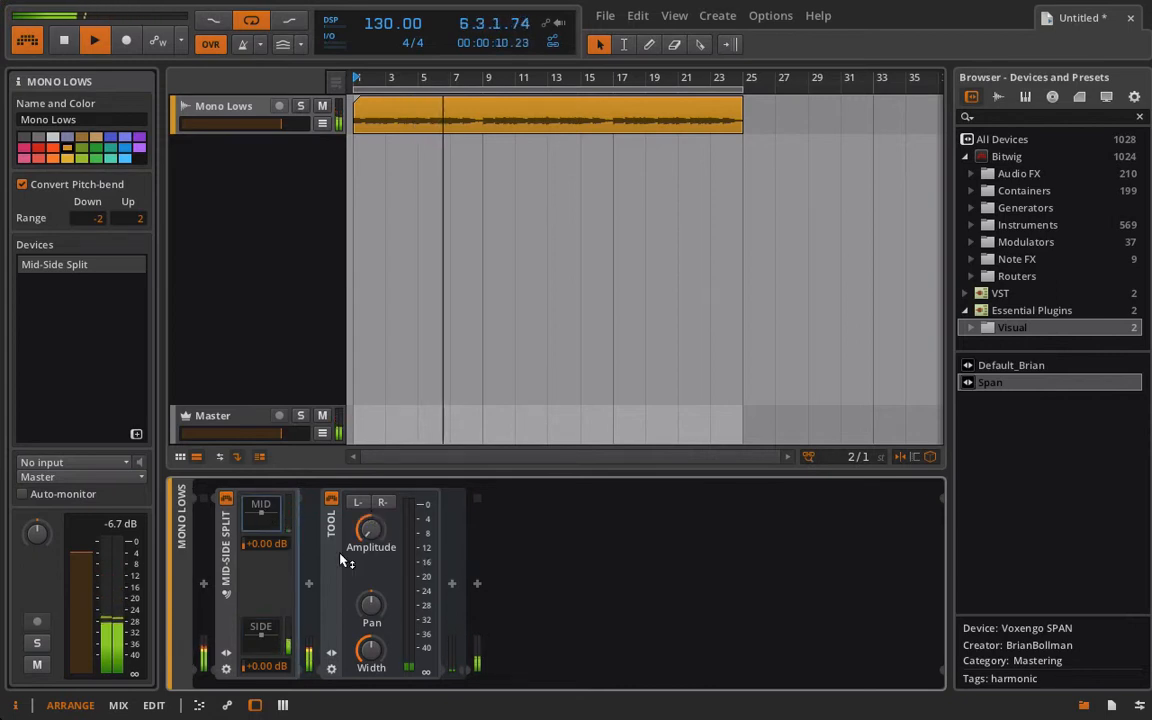
{"action": "mouse_move", "coordinate": [267, 665]}
{"action": "left_mouse_down"}
{"action": "mouse_move", "coordinate": [267, 626]}
{"action": "mouse_move", "coordinate": [267, 647]}
{"action": "left_mouse_up"}
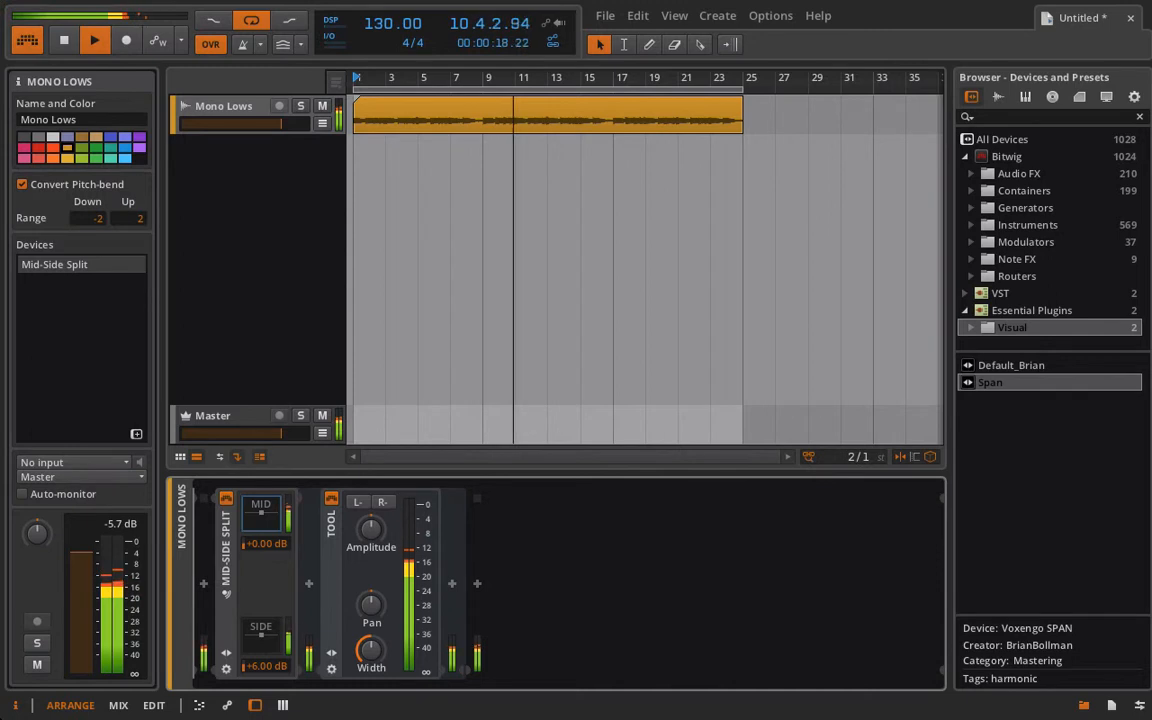
{"action": "key", "text": "space"}
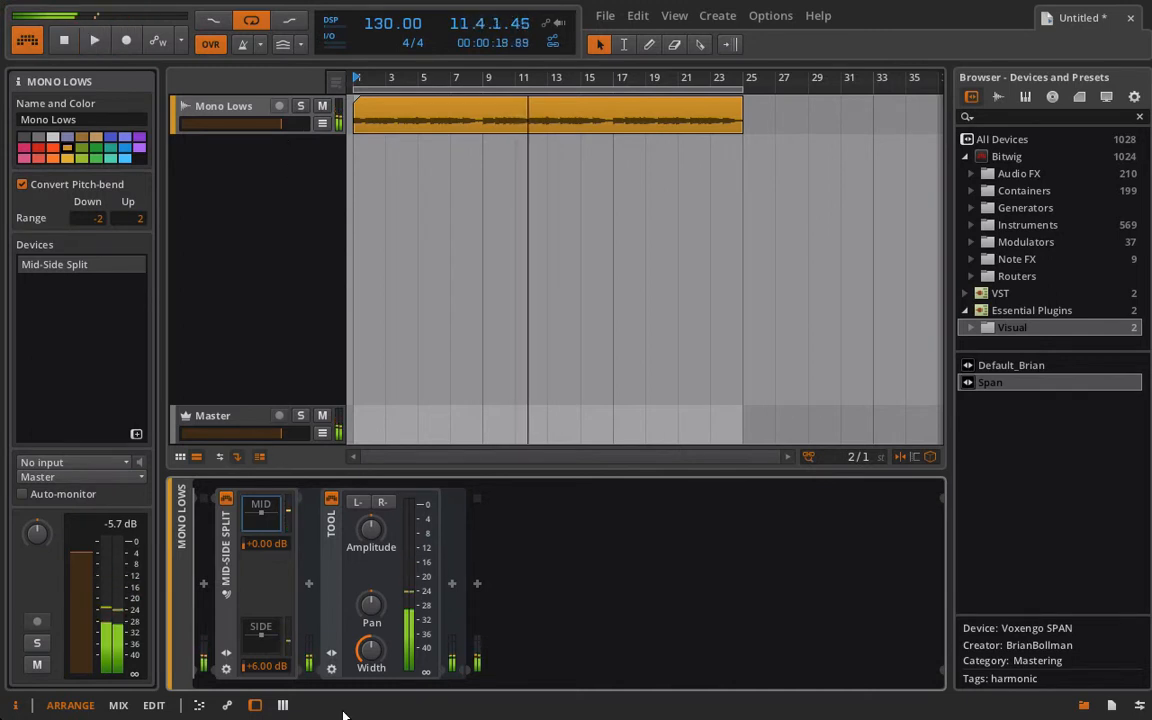
- Insert an EQ-5 after the Tool device in both the mid and side chains
{"action": "left_click", "coordinate": [452, 585]}
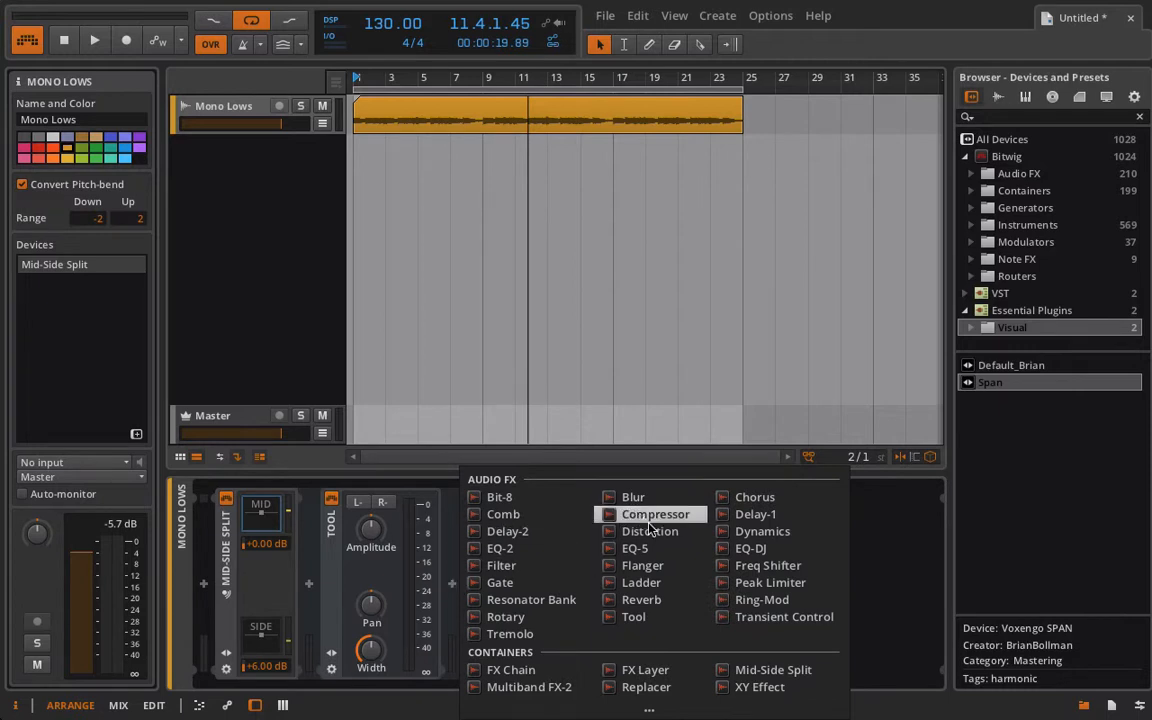
{"action": "left_click", "coordinate": [636, 548]}
{"action": "key", "text": "Delete"}
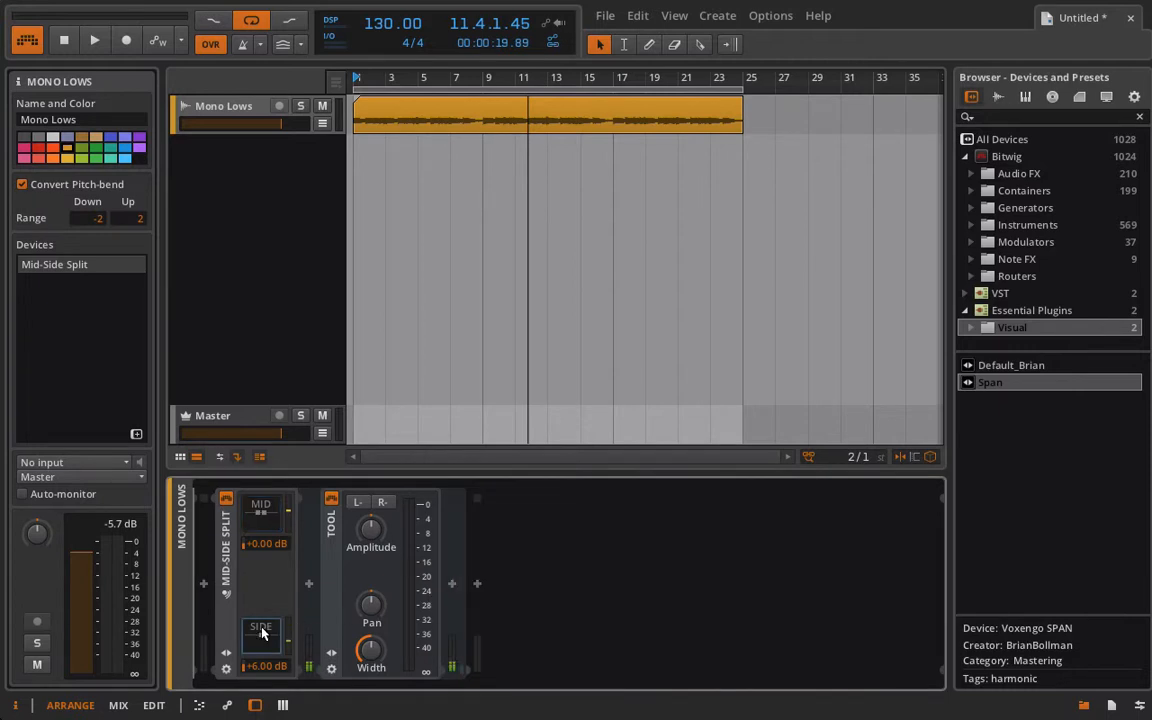
{"action": "left_click", "coordinate": [452, 585]}
{"action": "left_click", "coordinate": [628, 471]}
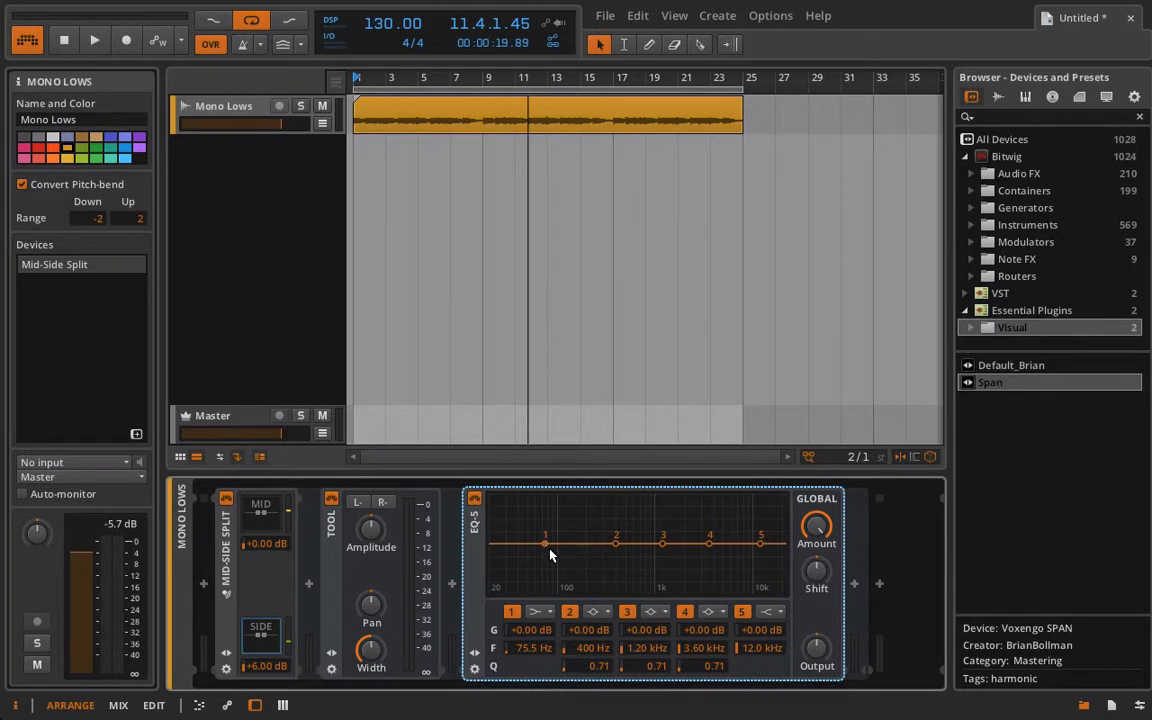
- In the side EQ-5, set band 1 to +4.30 dB at 97.3 Hz, band 5 to -7.50 dB at 8.55 kHz, and band 2 to +2.80 dB at 227 Hz
{"action": "left_click_drag", "start_coordinate": [545, 548], "coordinate": [557, 541]}
{"action": "left_click_drag", "start_coordinate": [760, 542], "coordinate": [745, 558]}
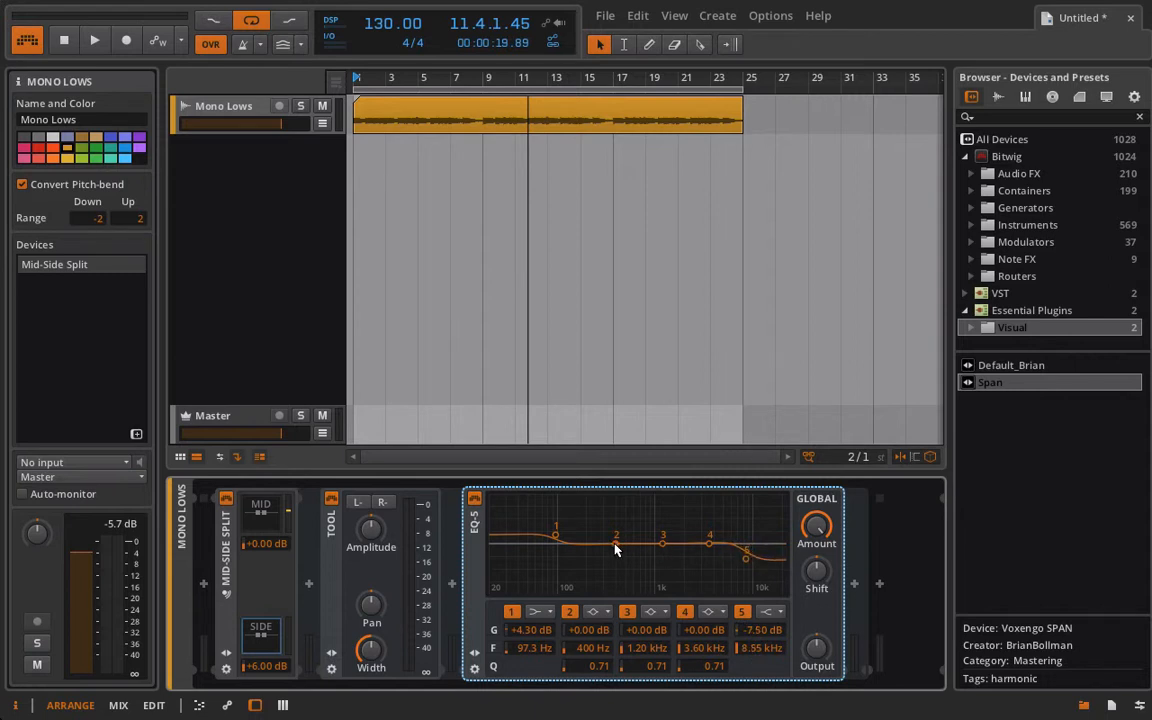
{"action": "left_click_drag", "start_coordinate": [616, 543], "coordinate": [591, 536]}
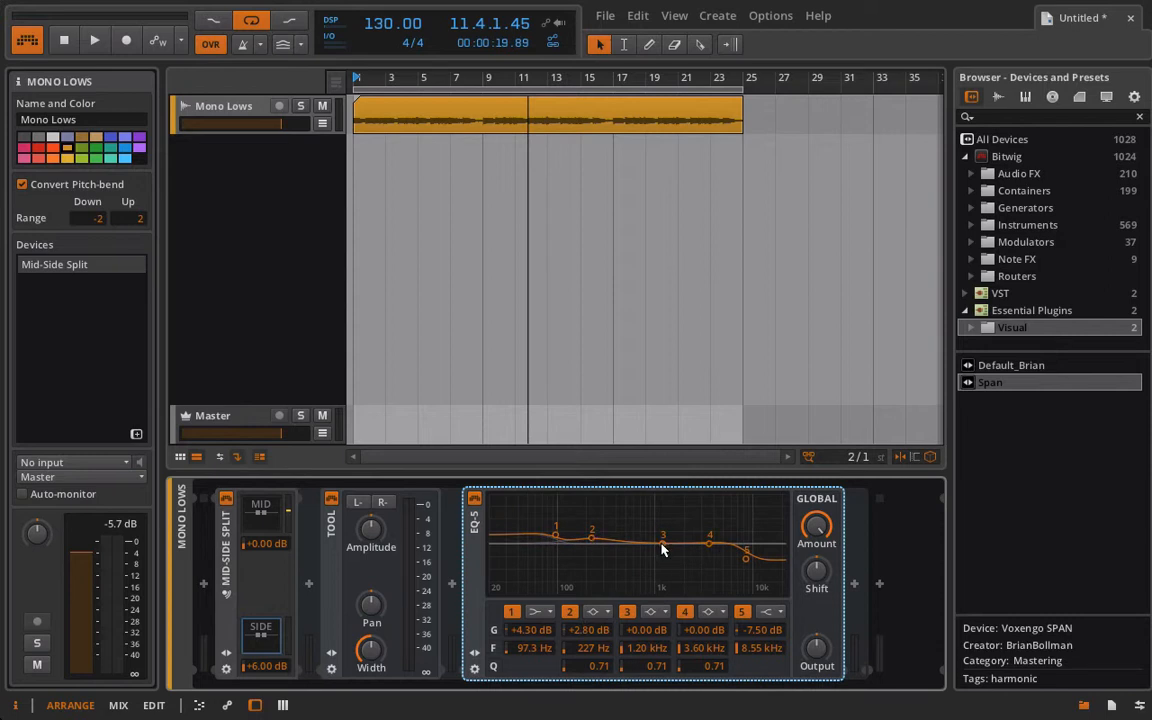
- Disable band 4, set band 3 to -4.00 dB at 1.37 kHz with Q 0.12, and band 2 to +6.00 dB at 310 Hz
{"action": "left_click", "coordinate": [684, 611]}
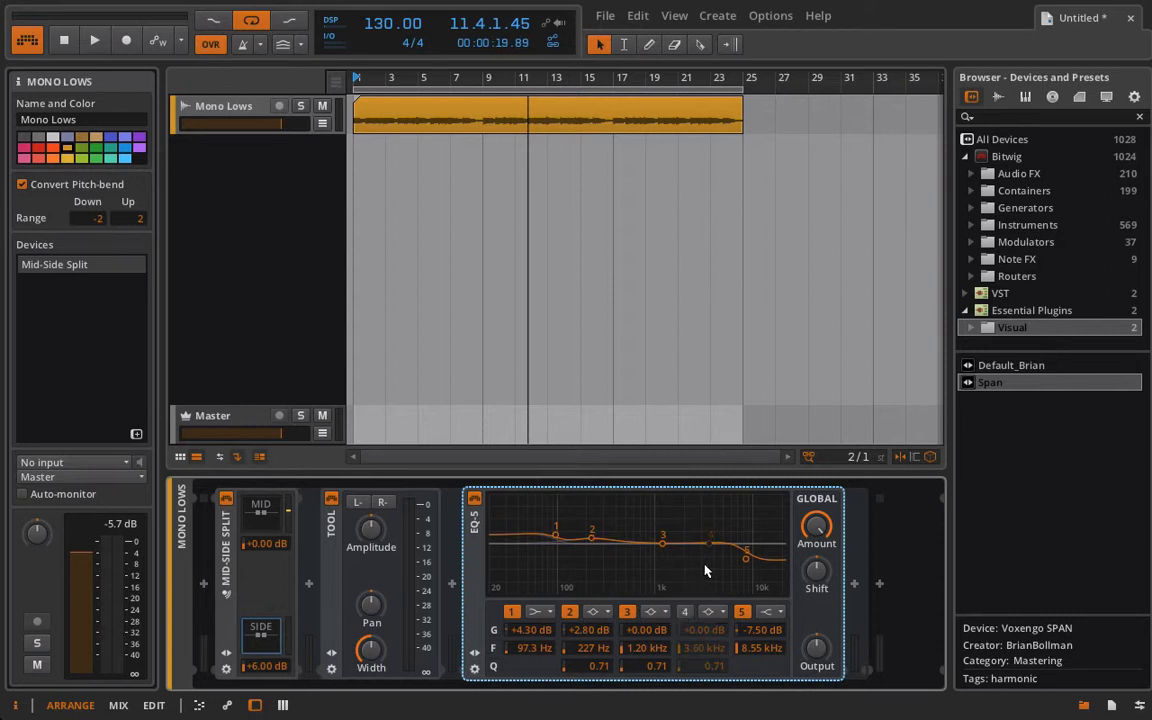
{"action": "left_click_drag", "start_coordinate": [663, 545], "coordinate": [674, 545]}
{"action": "left_click_drag", "start_coordinate": [651, 648], "coordinate": [656, 695]}
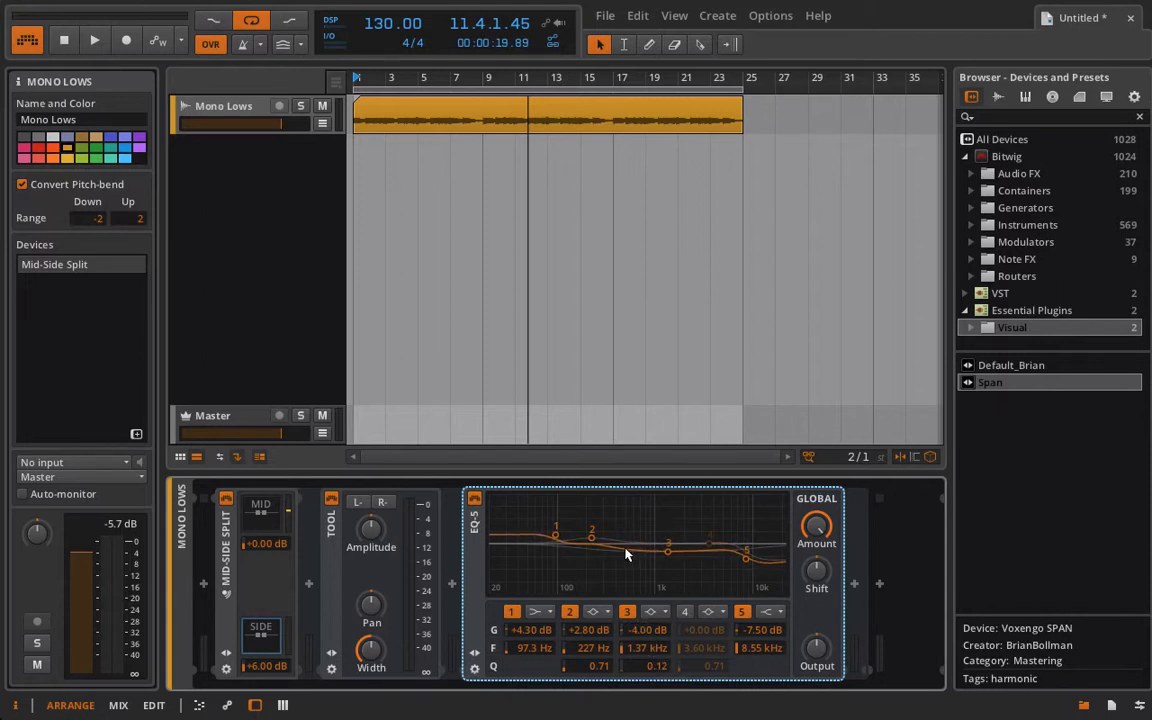
{"action": "left_click_drag", "start_coordinate": [592, 538], "coordinate": [605, 531]}
- Move the shaped EQ-5 from the side chain to the mid chain and delete the flat EQ-5 there
{"action": "left_click", "coordinate": [260, 523]}
{"action": "left_click", "coordinate": [262, 643]}
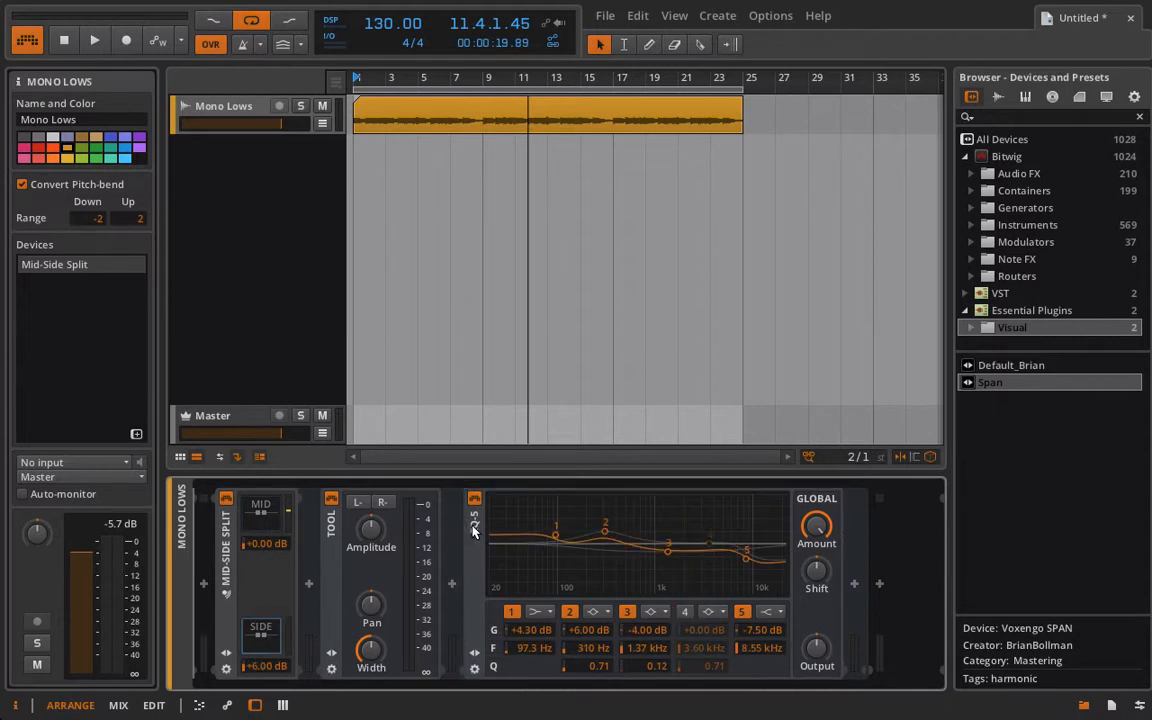
{"action": "left_click_drag", "start_coordinate": [474, 531], "coordinate": [260, 510]}
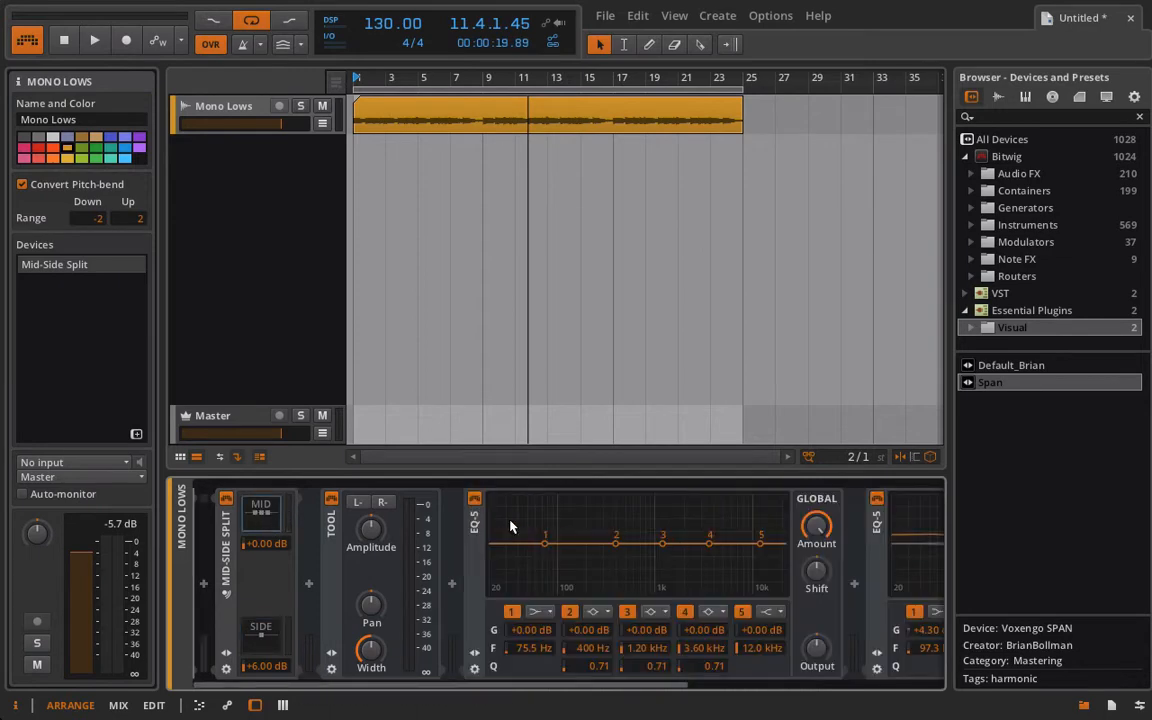
{"action": "left_click", "coordinate": [476, 527]}
{"action": "key", "text": "Delete"}
- Inspect the devices in the side and mid chains of the Mid-Side Split, leaving the mid chain open
{"action": "left_click", "coordinate": [263, 638]}
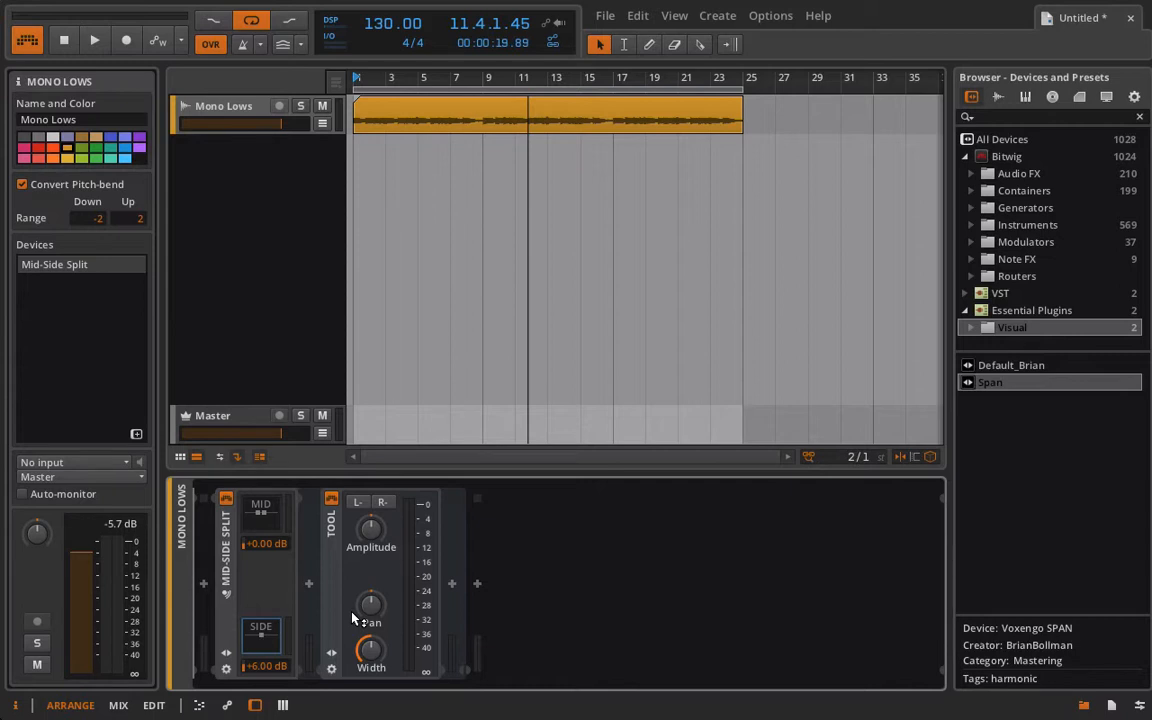
{"action": "left_click", "coordinate": [275, 522]}
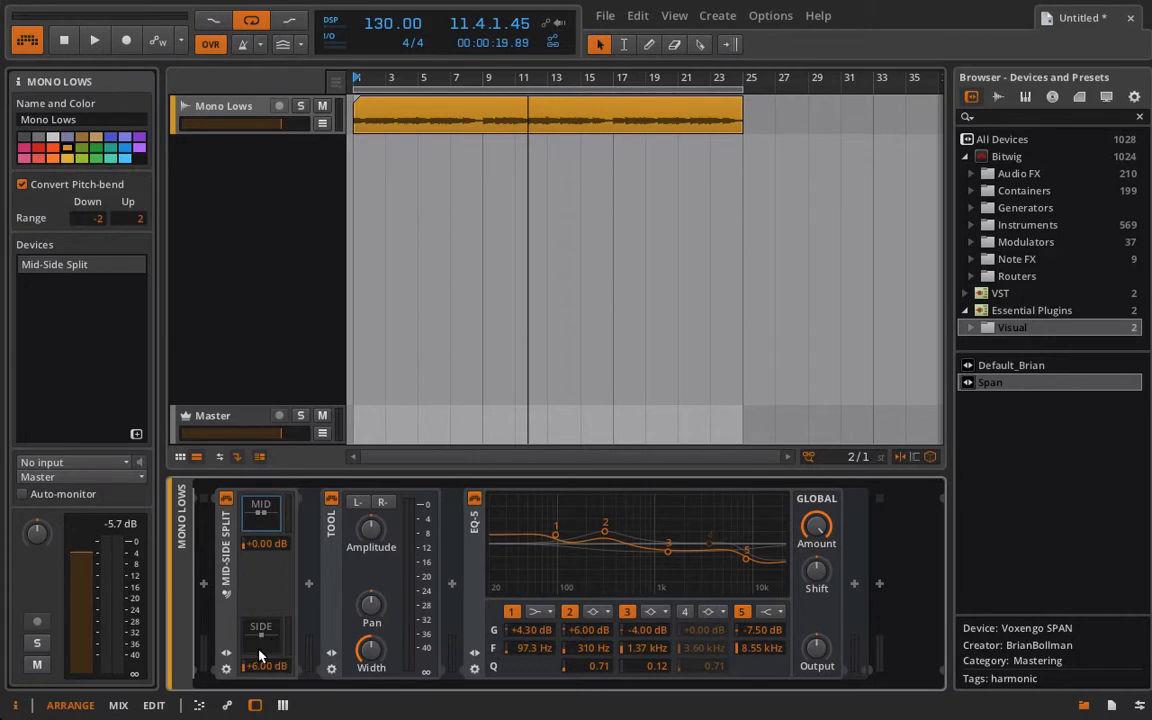
{"action": "left_click", "coordinate": [269, 517]}
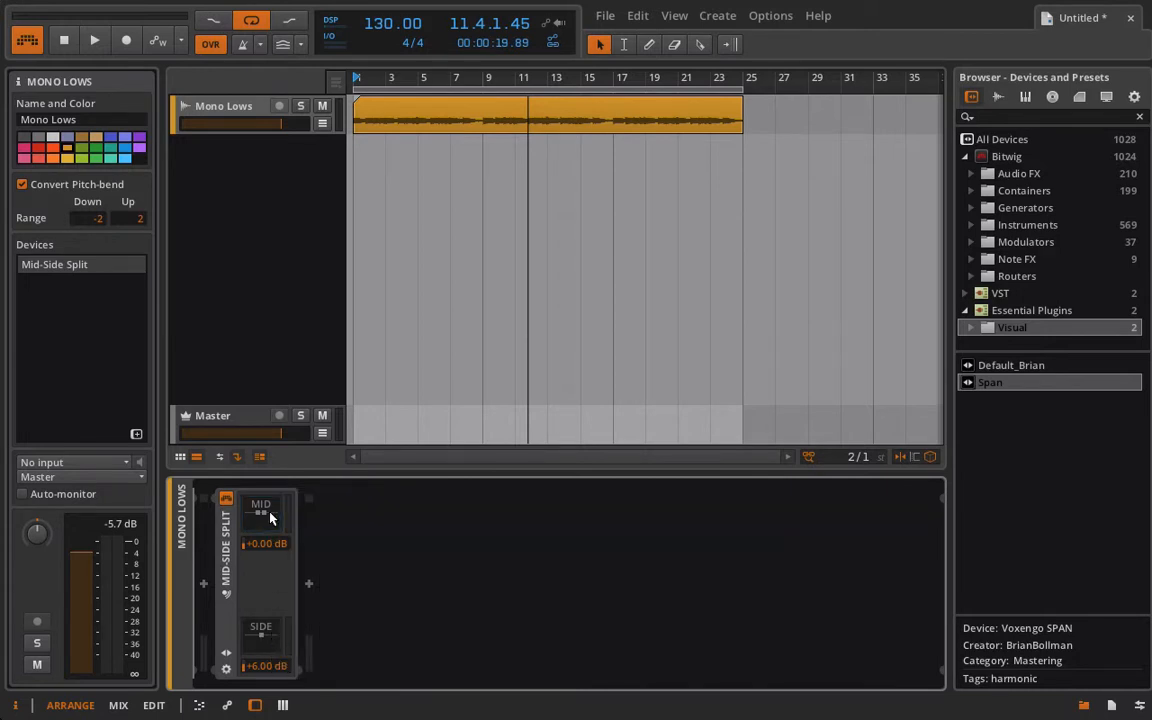
{"action": "left_click", "coordinate": [269, 517]}
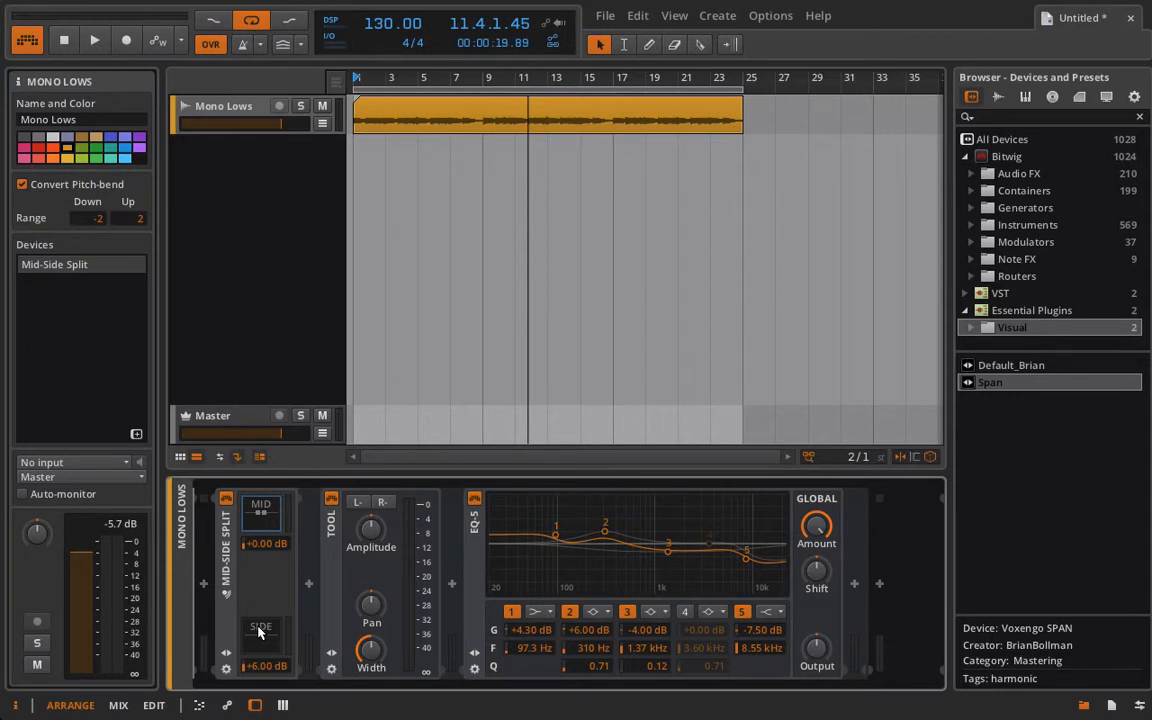
- Create a new effect track above the Master track
{"action": "right_click", "coordinate": [239, 375]}
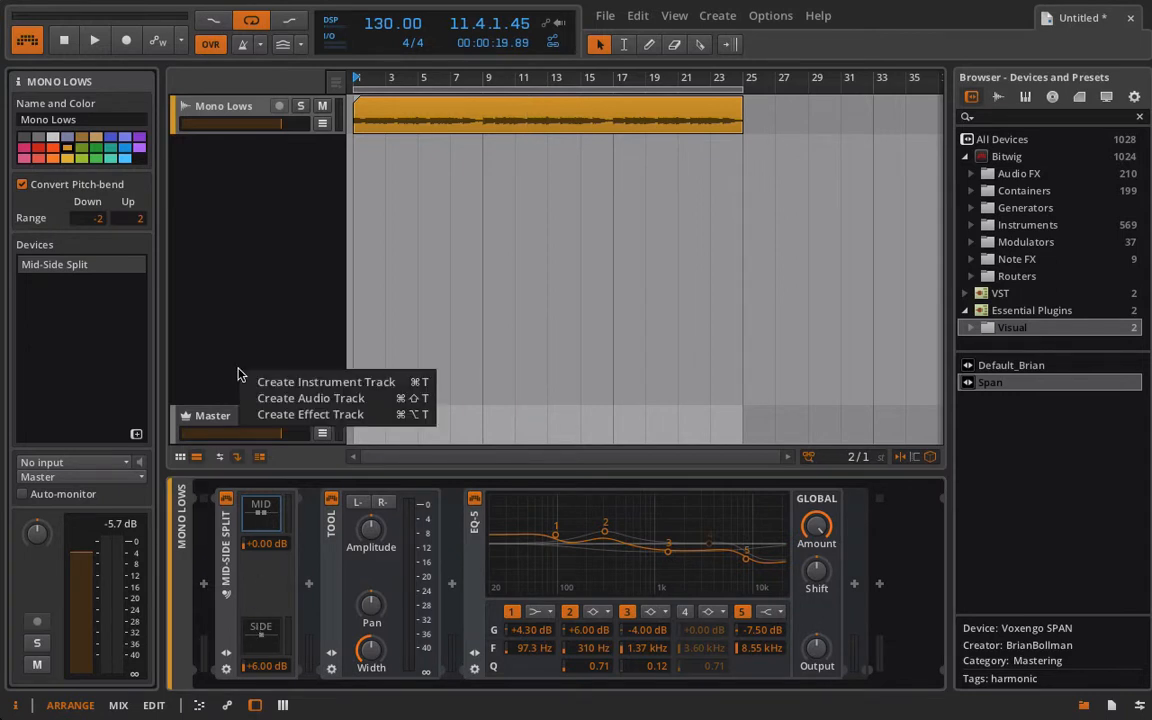
{"action": "left_click", "coordinate": [262, 414]}
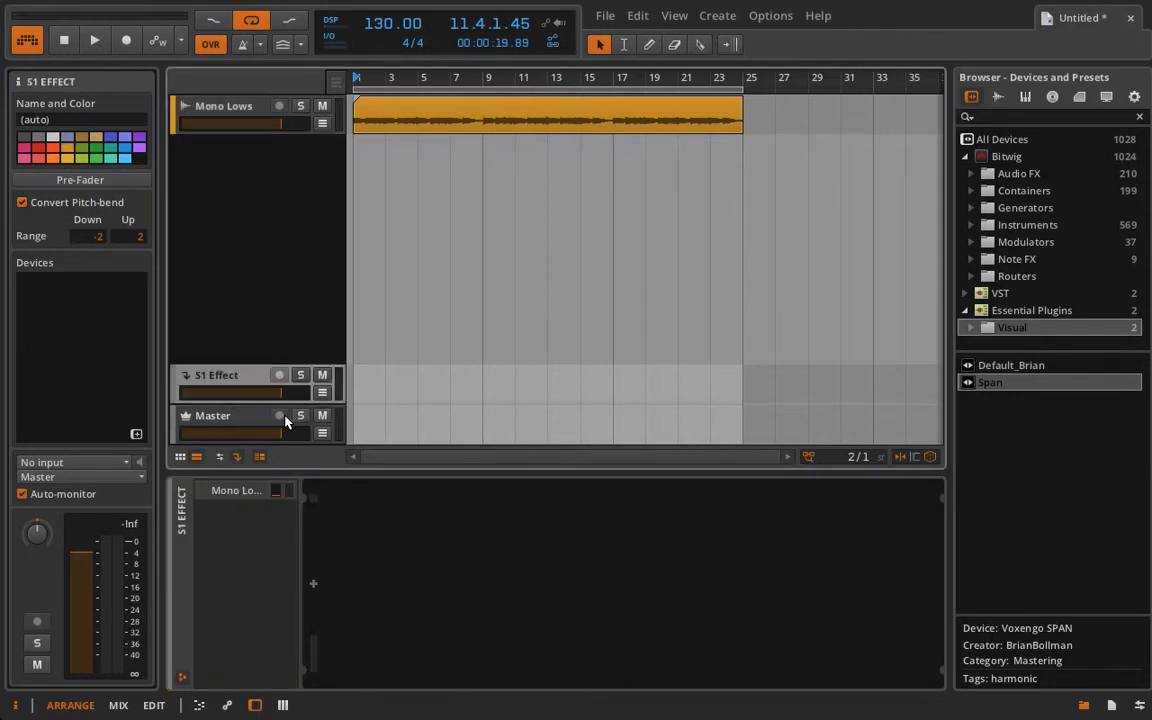
{"action": "left_click", "coordinate": [313, 586]}
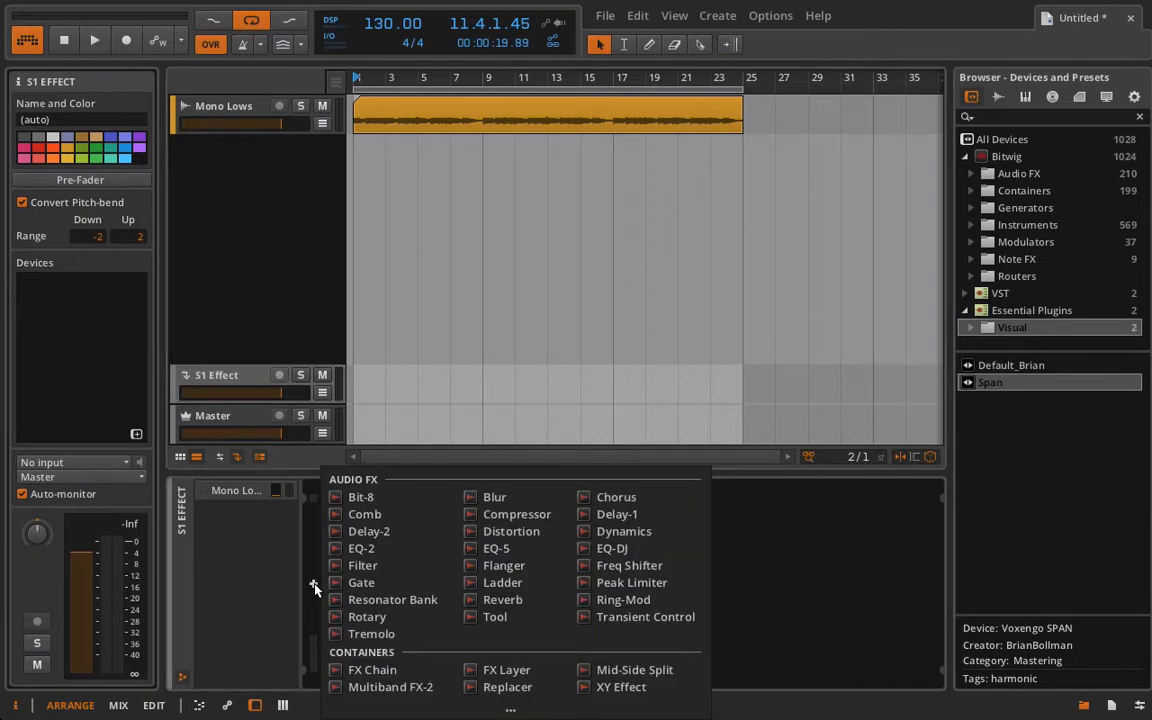
{"action": "left_click", "coordinate": [531, 616]}
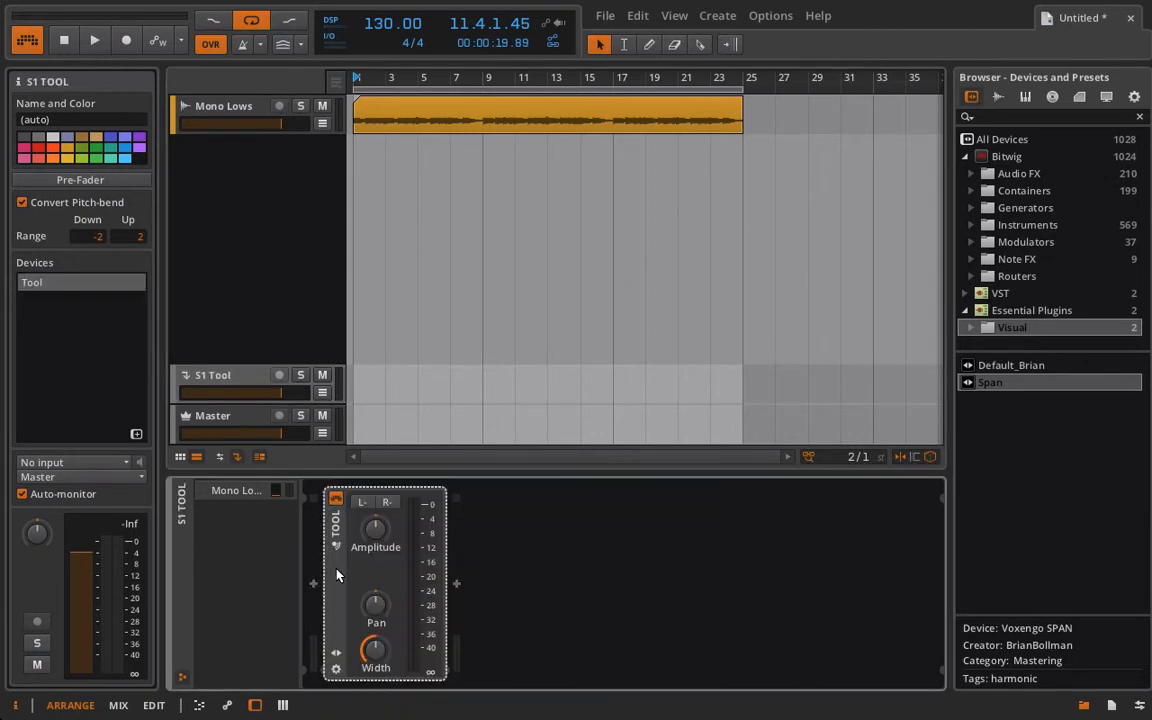
{"action": "key", "text": "ctrl+z"}
- Add an FX Chain to the effect track and insert a Reverb inside it
{"action": "left_click", "coordinate": [313, 584]}
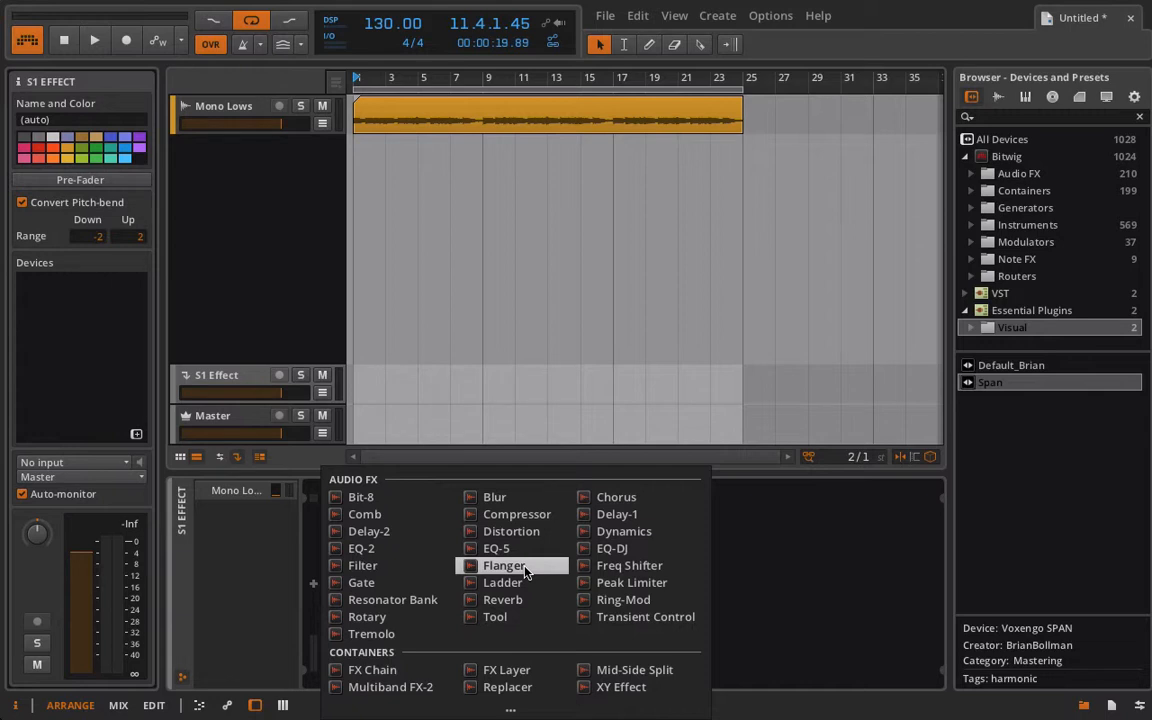
{"action": "left_click", "coordinate": [383, 677]}
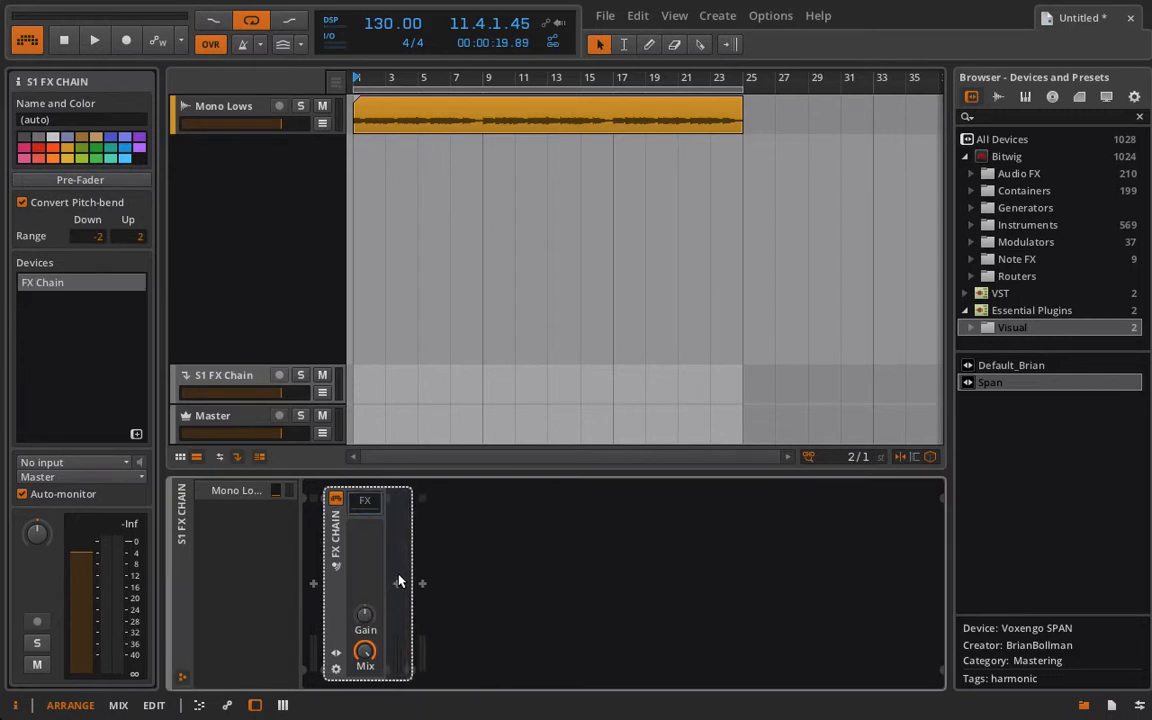
{"action": "left_click", "coordinate": [398, 581]}
{"action": "left_click", "coordinate": [563, 537]}
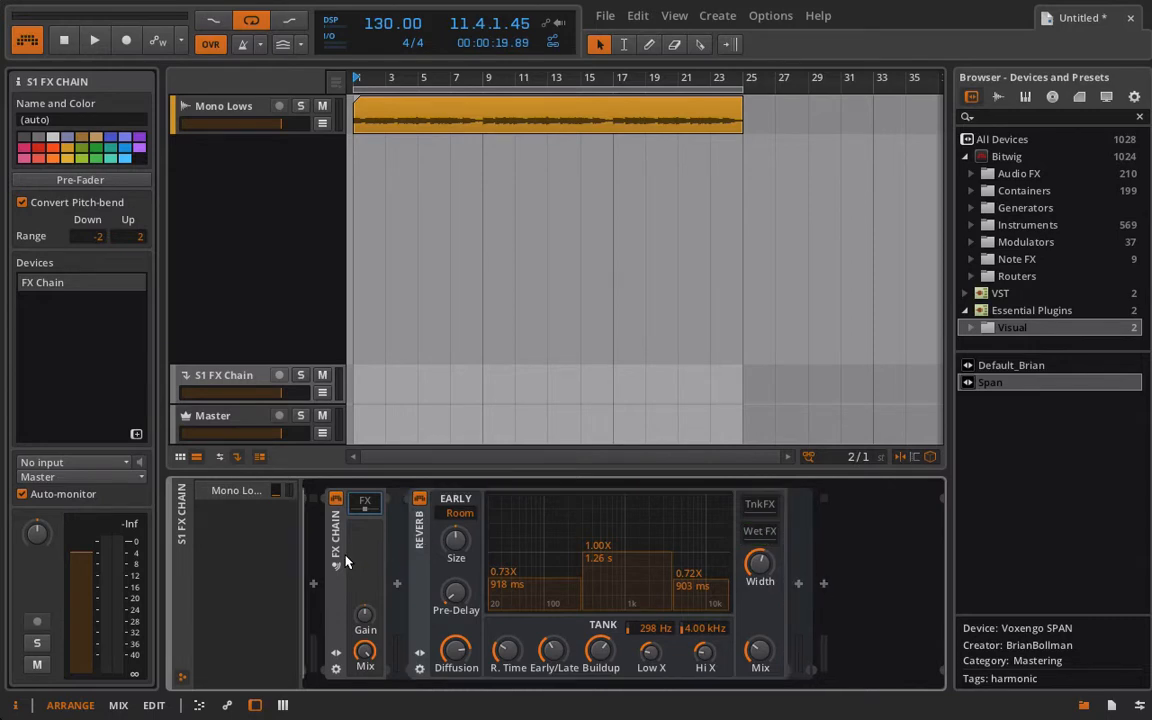
- Collapse the Reverb's FX Chain and add a second FX Chain after it on the effect track
{"action": "left_click", "coordinate": [333, 648]}
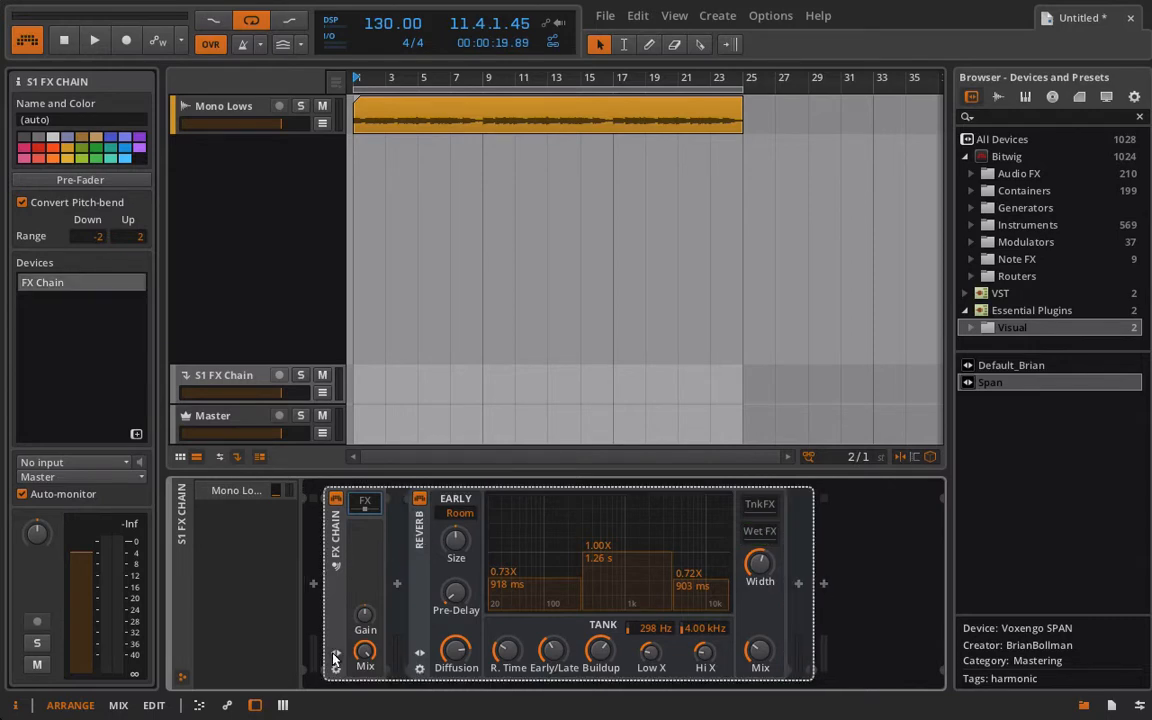
{"action": "left_click", "coordinate": [334, 655]}
{"action": "left_click", "coordinate": [334, 655]}
{"action": "double_click", "coordinate": [334, 599]}
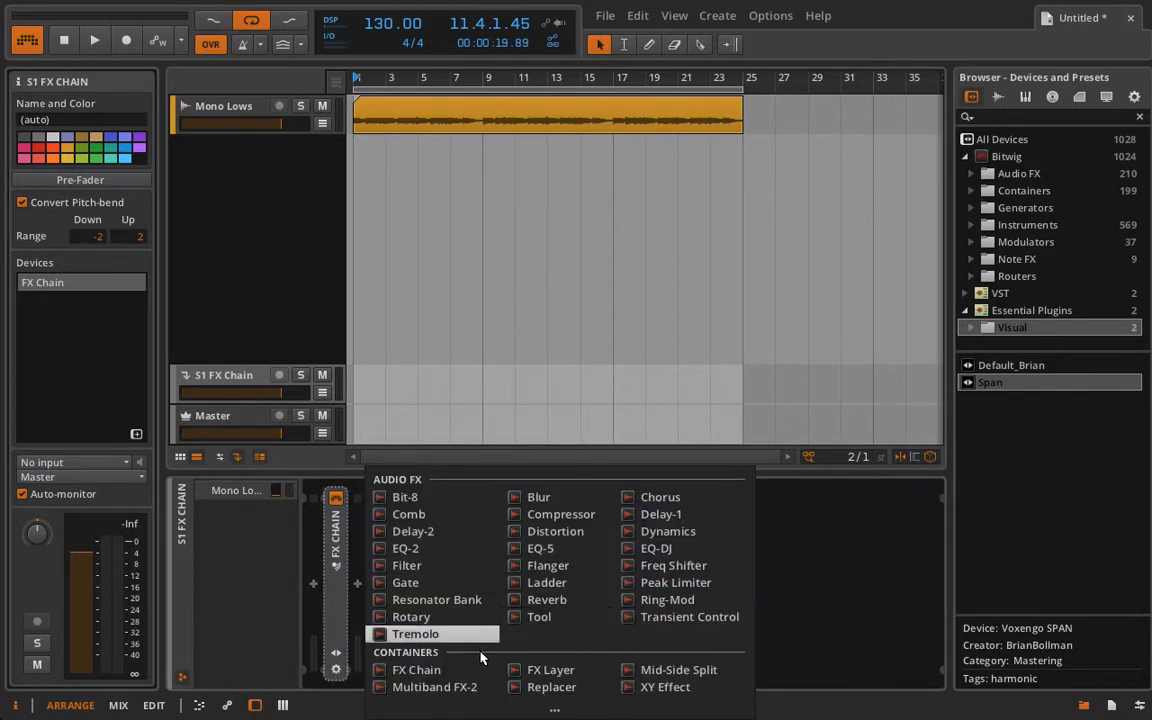
{"action": "left_click", "coordinate": [416, 669]}
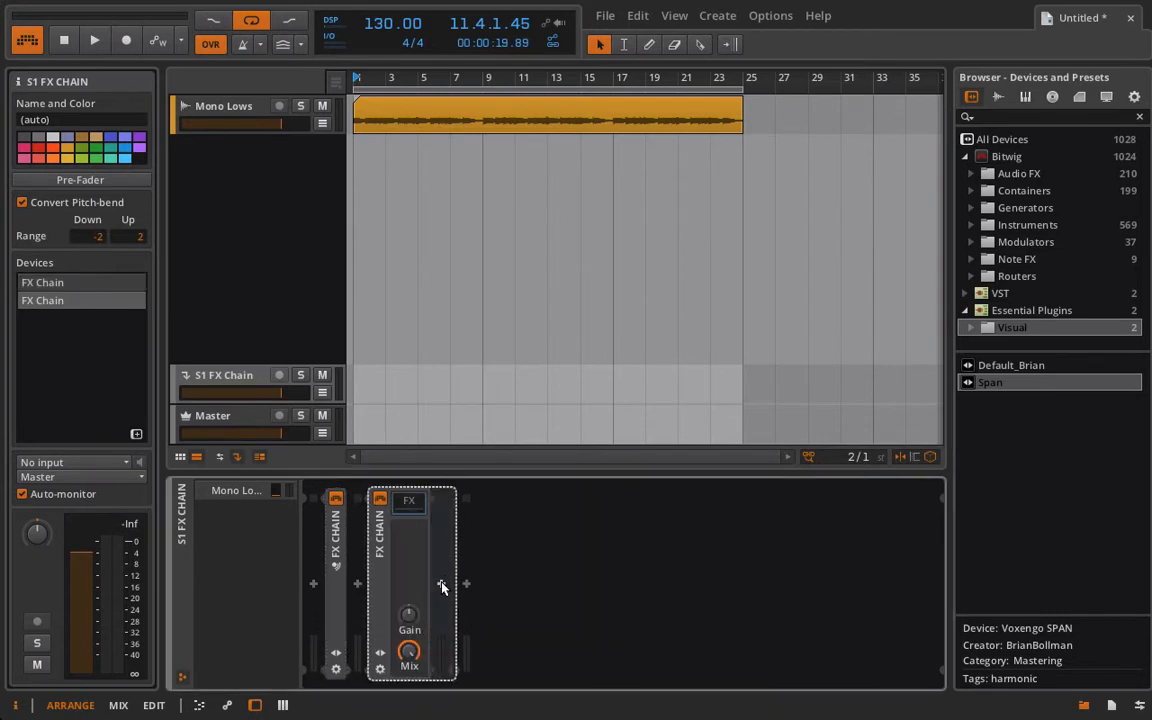
- Insert a Mid-Side Split inside the second FX Chain and open its side chain
{"action": "left_click", "coordinate": [441, 585]}
{"action": "left_click", "coordinate": [685, 600]}
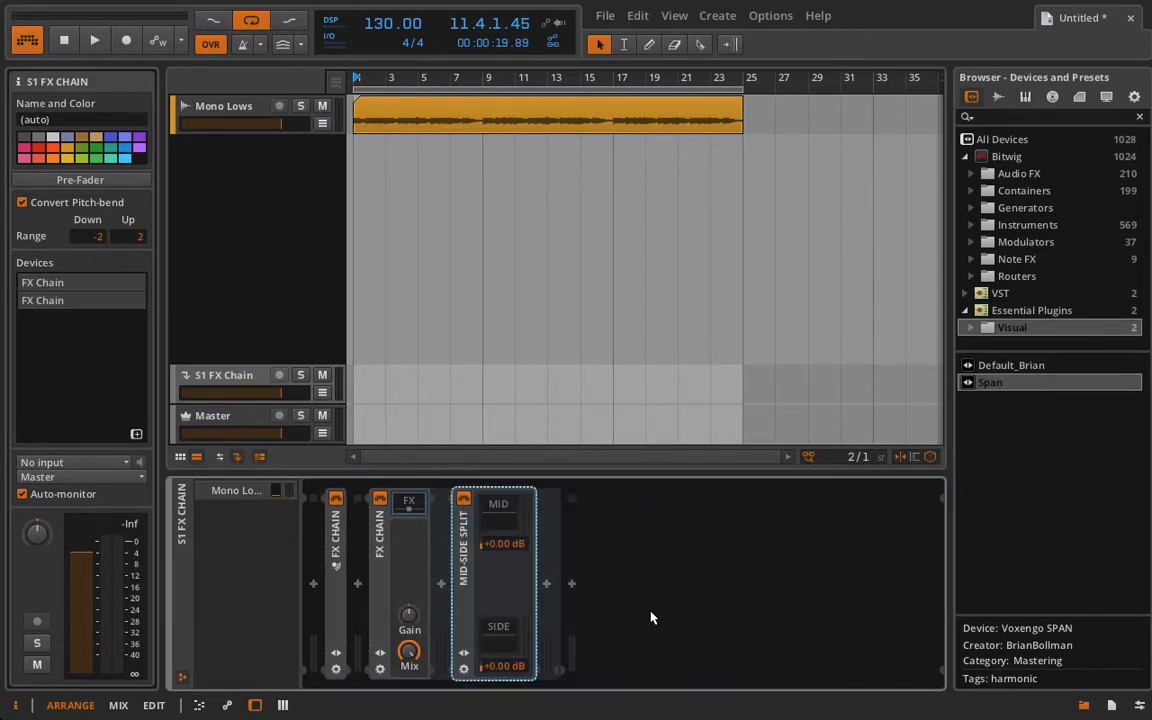
{"action": "left_click", "coordinate": [502, 508]}
{"action": "left_click", "coordinate": [502, 624]}
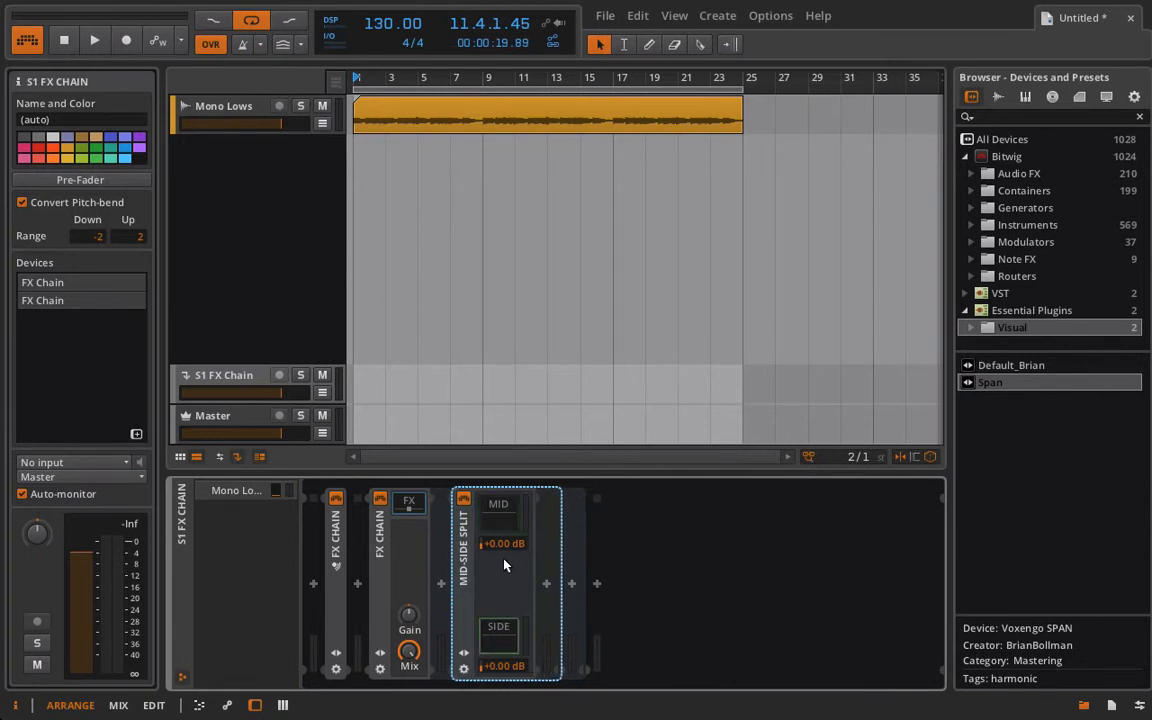